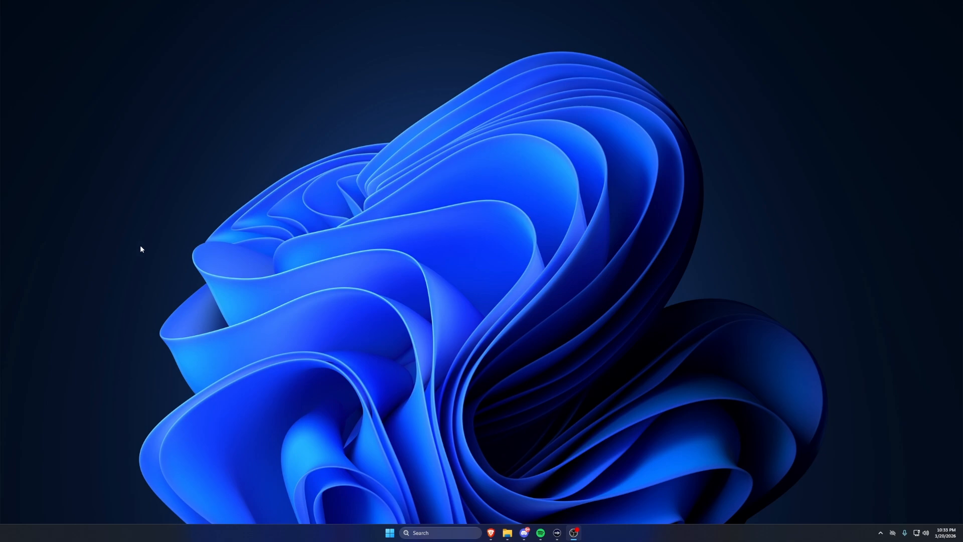
pyautogui.moveTo(0, 7); pyautogui.dragTo(275, 2)
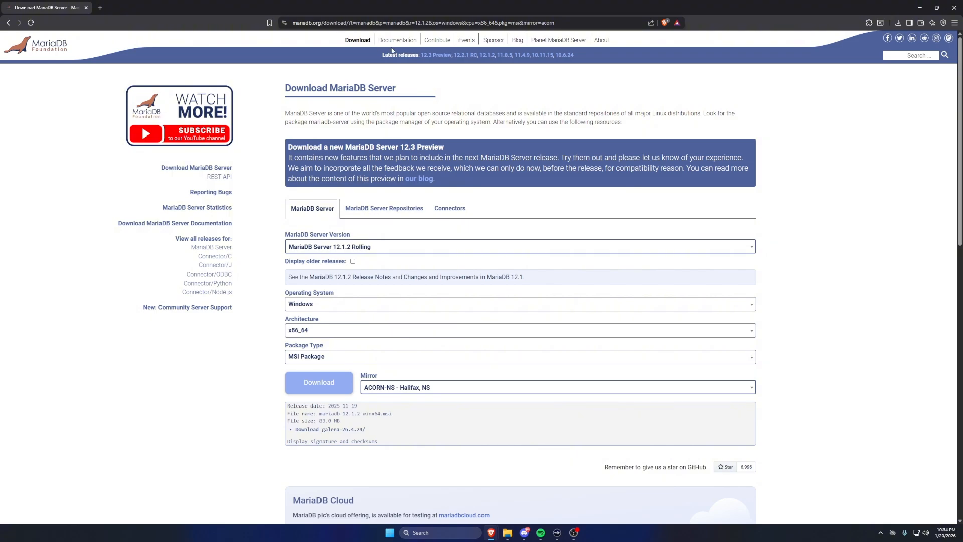
# - Choose MariaDB Server 12.1.2 Rolling as the server version to download
pyautogui.click(315, 246)
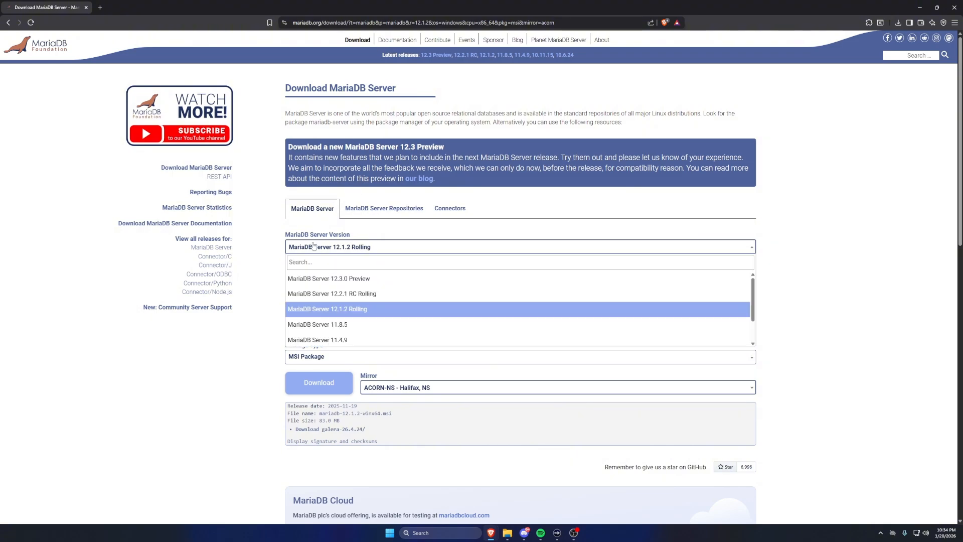
pyautogui.click(345, 310)
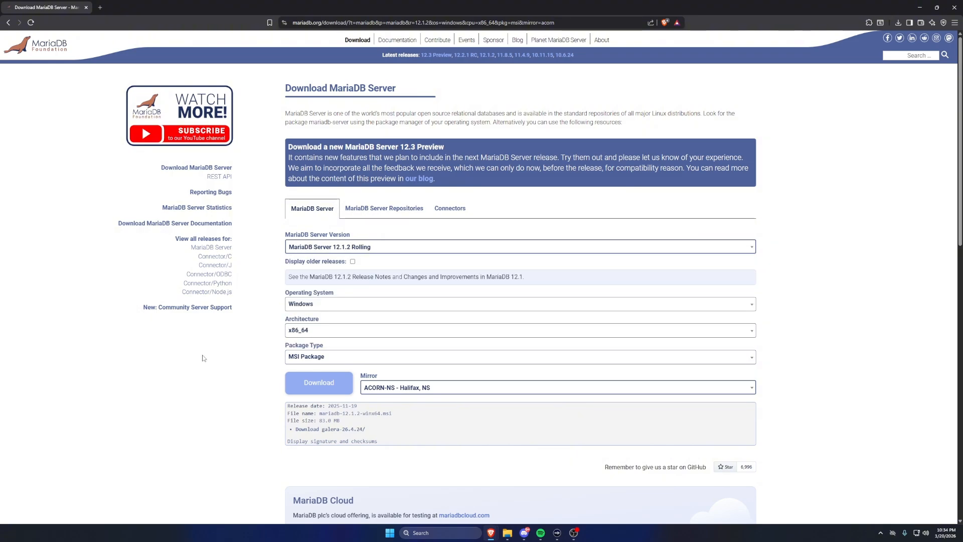
pyautogui.click(347, 310)
pyautogui.click(328, 309)
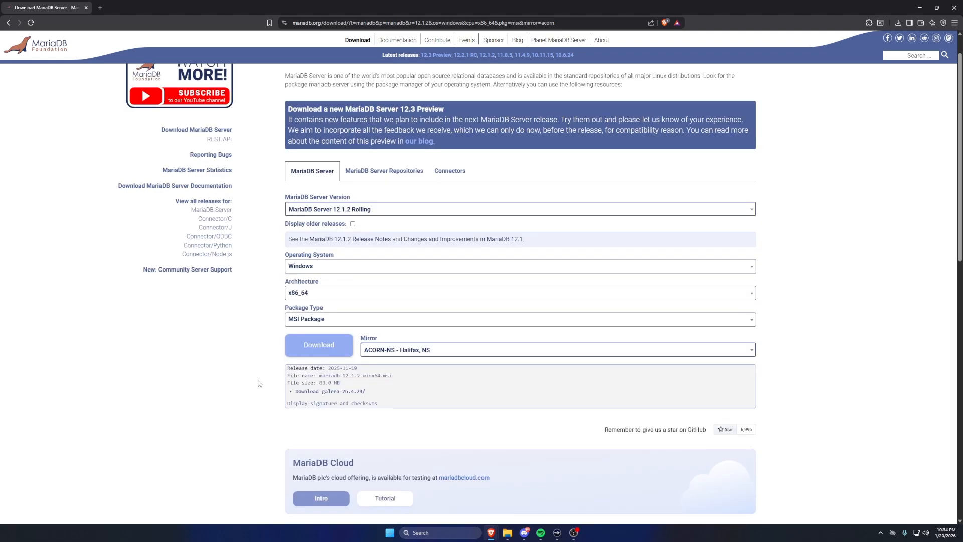
pyautogui.scroll(-1, 261, 384)
pyautogui.click(311, 338)
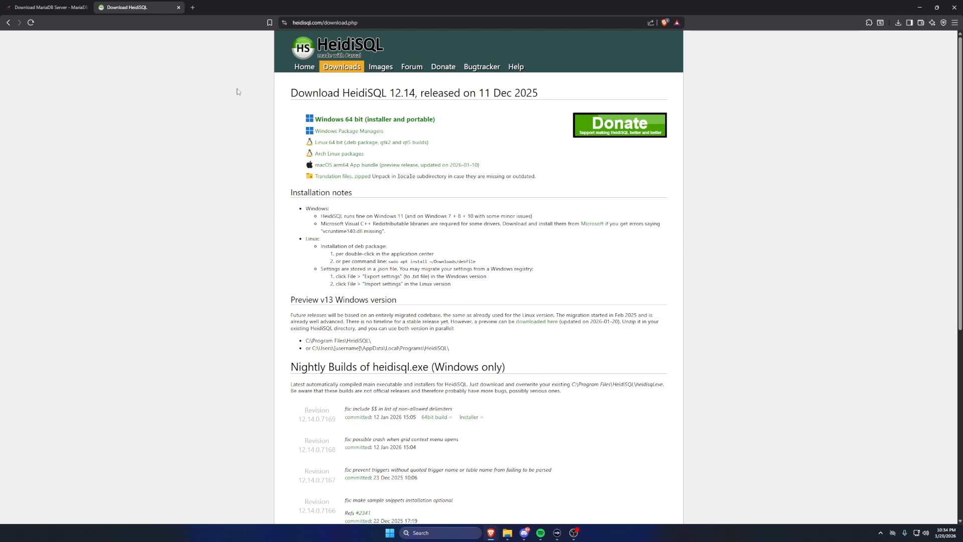
# - Download the Windows x86_64 MSI package of MariaDB Server 12.1.2 from the GigeNET mirror to the Desktop
pyautogui.hotkey('ctrl', 'Tab')
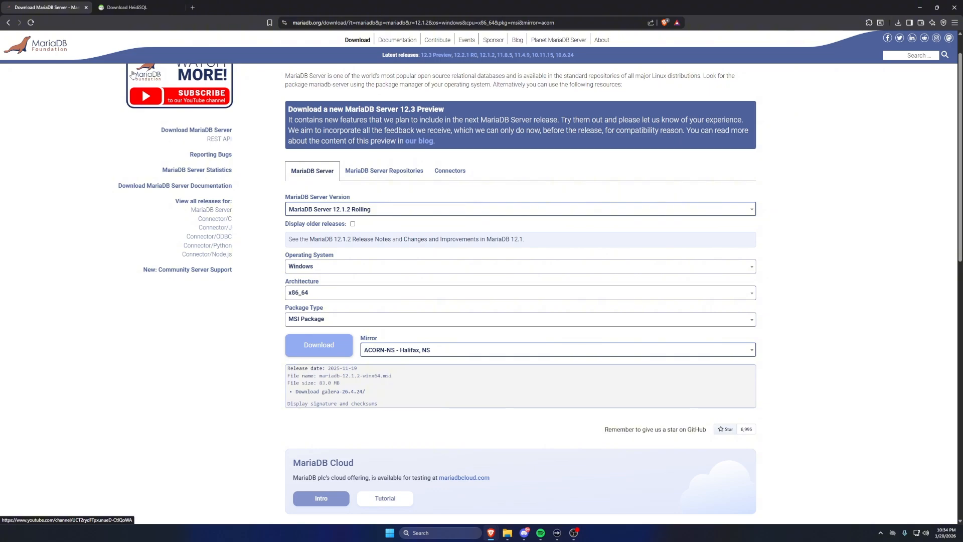
pyautogui.click(139, 4)
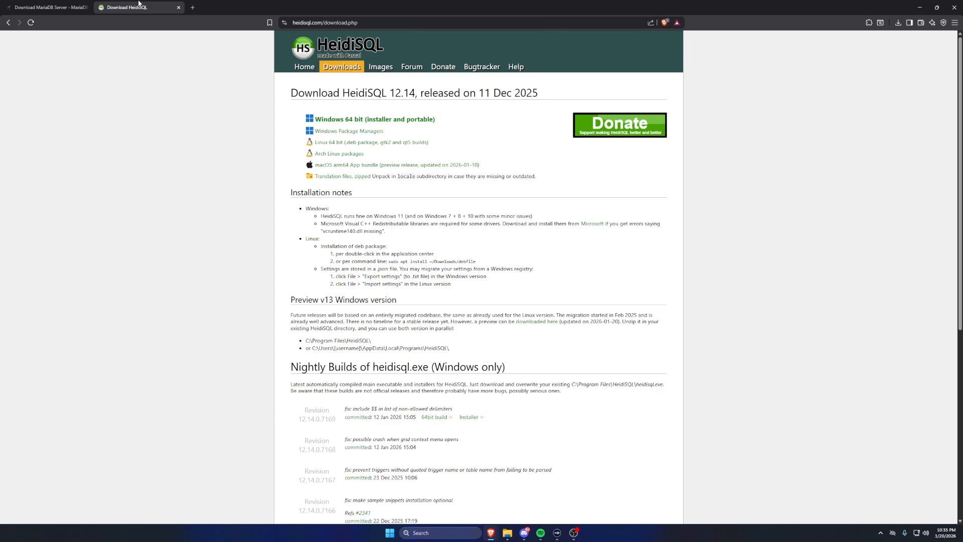
pyautogui.click(48, 7)
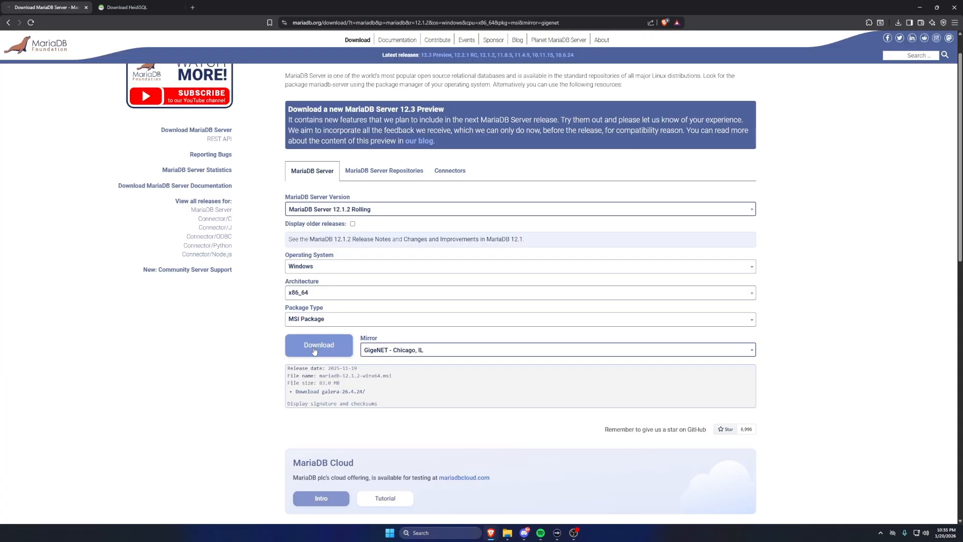
pyautogui.click(318, 344)
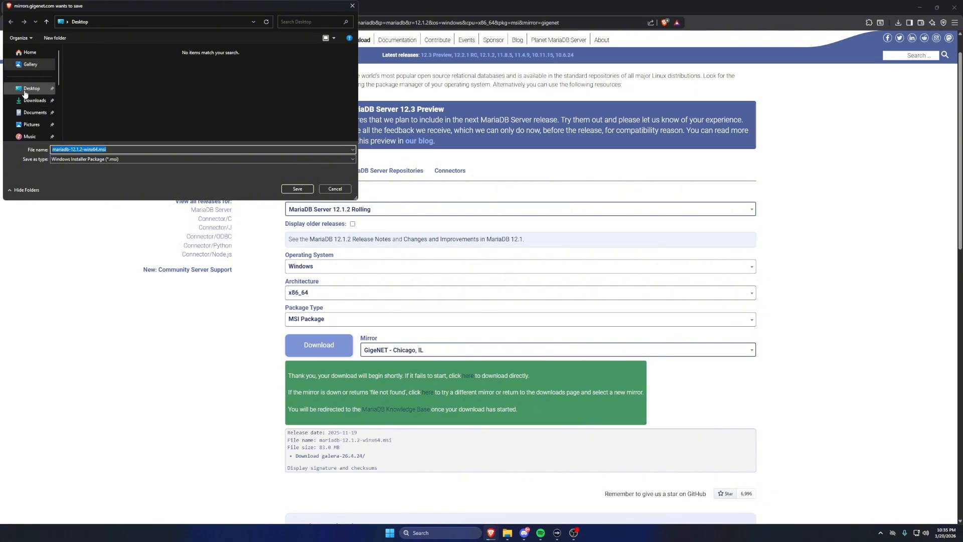
# - Download HeidiSQL_12.14.0.7165_Setup.exe from the HeidiSQL Windows release page and save it to the Desktop
pyautogui.click(142, 4)
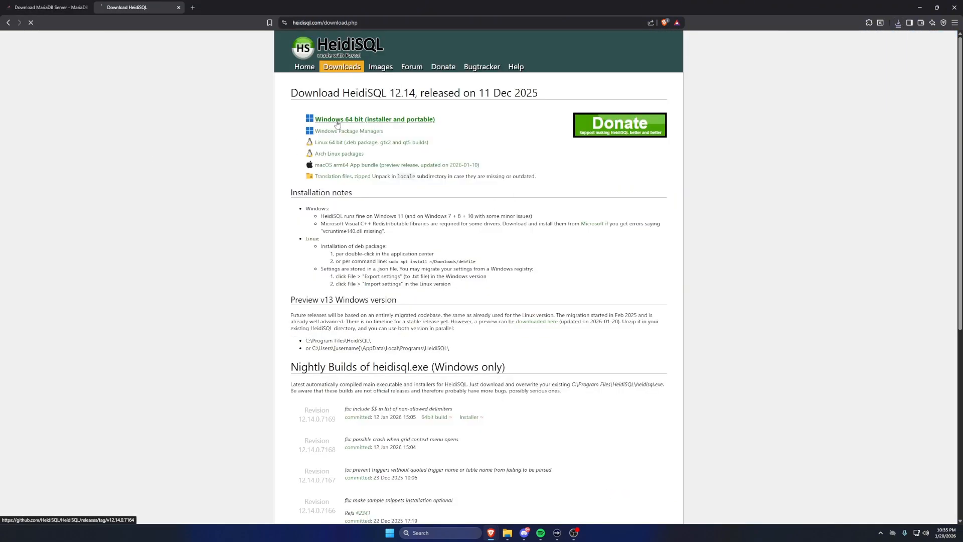
pyautogui.click(361, 165)
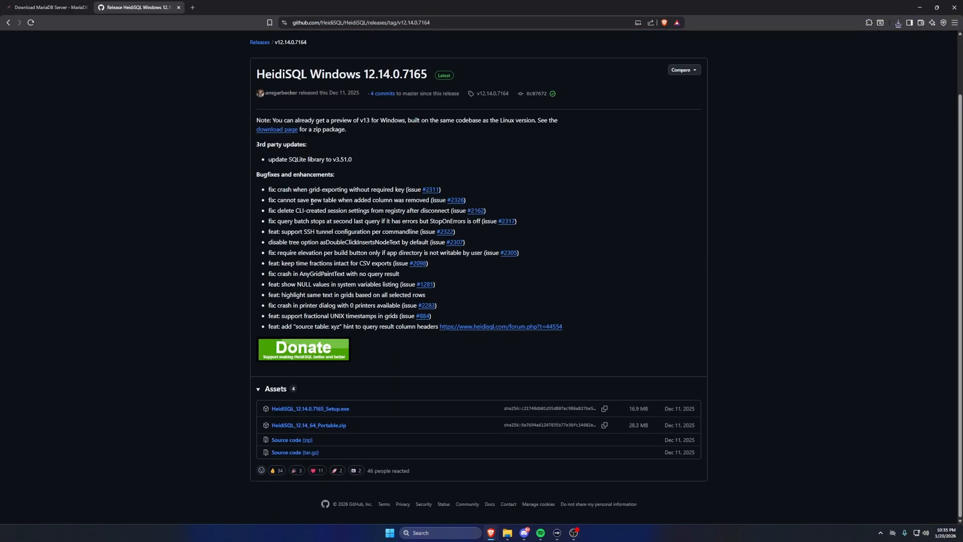
pyautogui.scroll(-3, 384, 283)
pyautogui.click(311, 408)
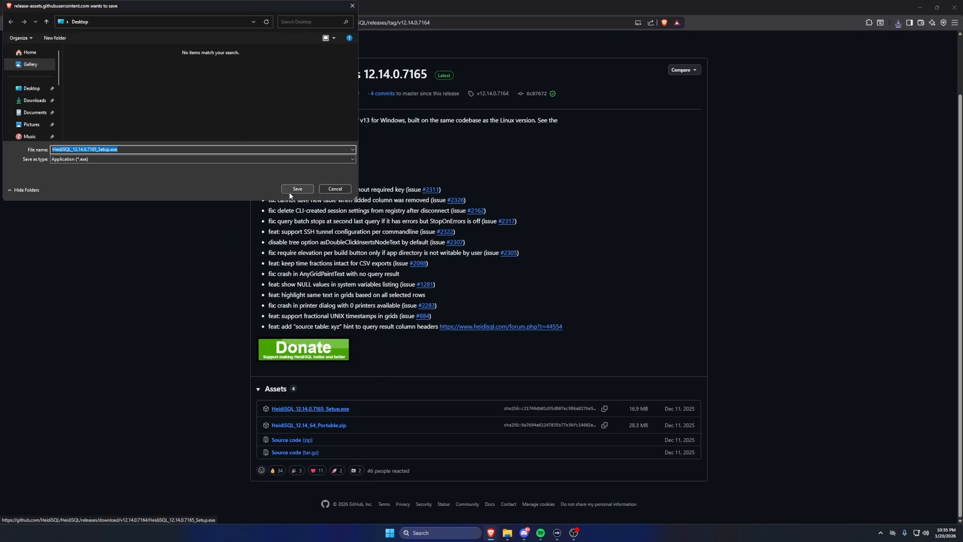
pyautogui.click(290, 190)
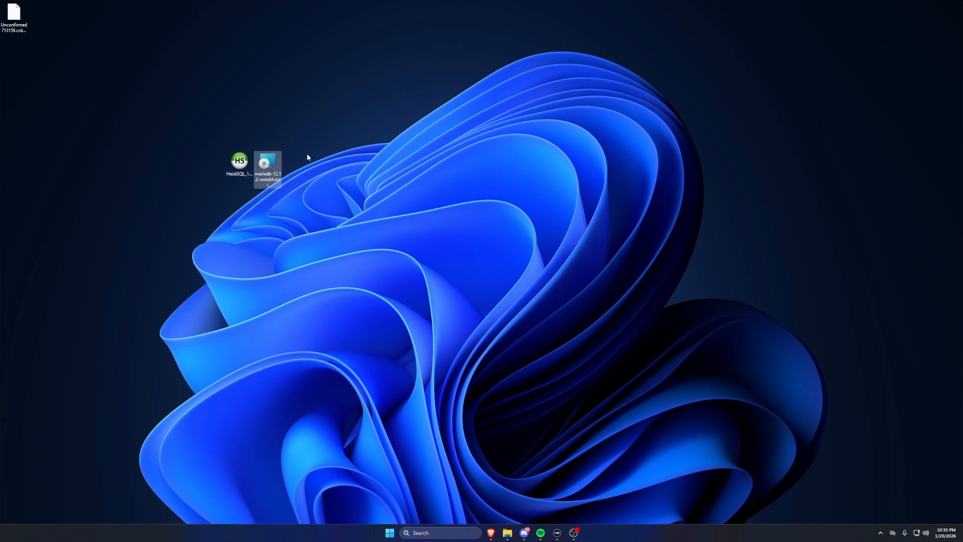
# - Run the MariaDB 12.1 installer from the desktop, accept its license agreement and advance to the root user settings
pyautogui.moveTo(308, 157); pyautogui.dragTo(196, 185)
pyautogui.click(402, 154)
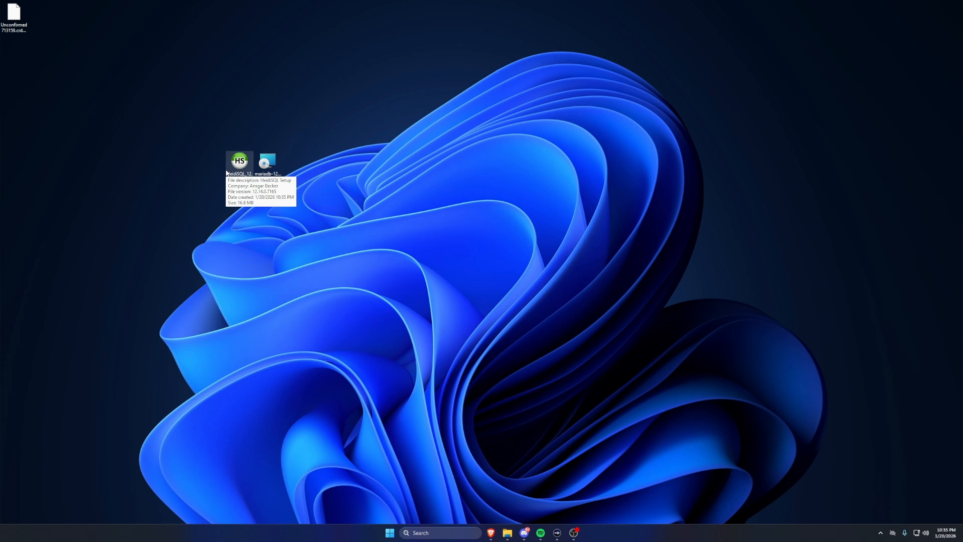
pyautogui.click(271, 165)
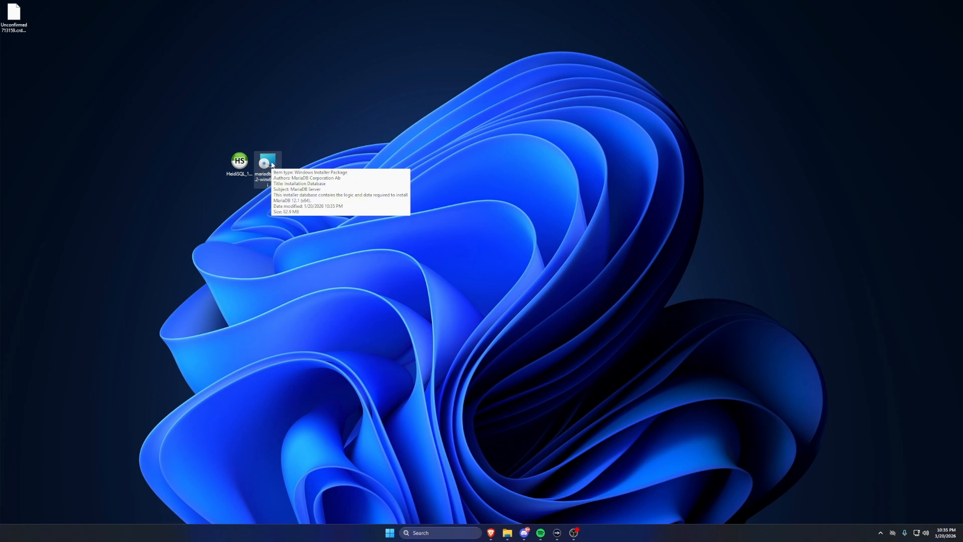
pyautogui.doubleClick(272, 165)
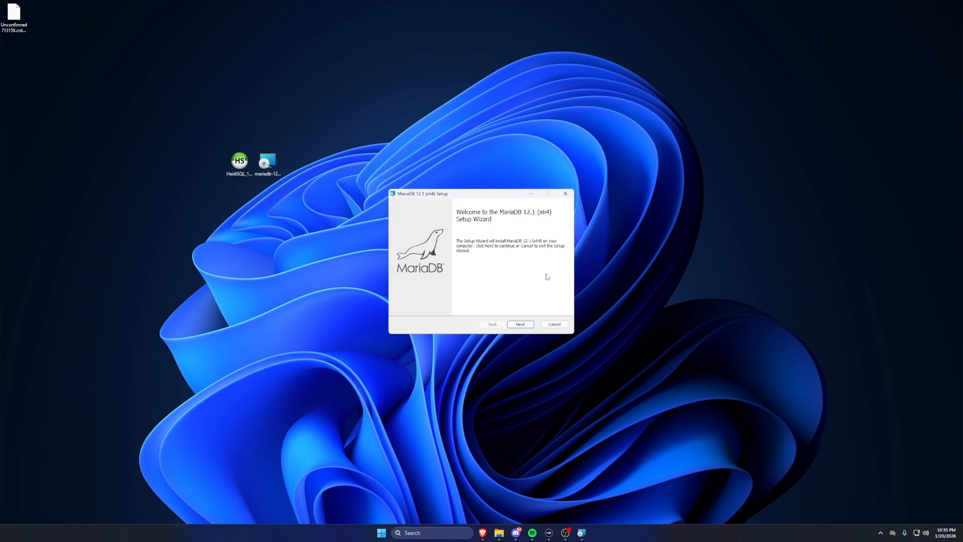
pyautogui.click(523, 325)
pyautogui.click(425, 307)
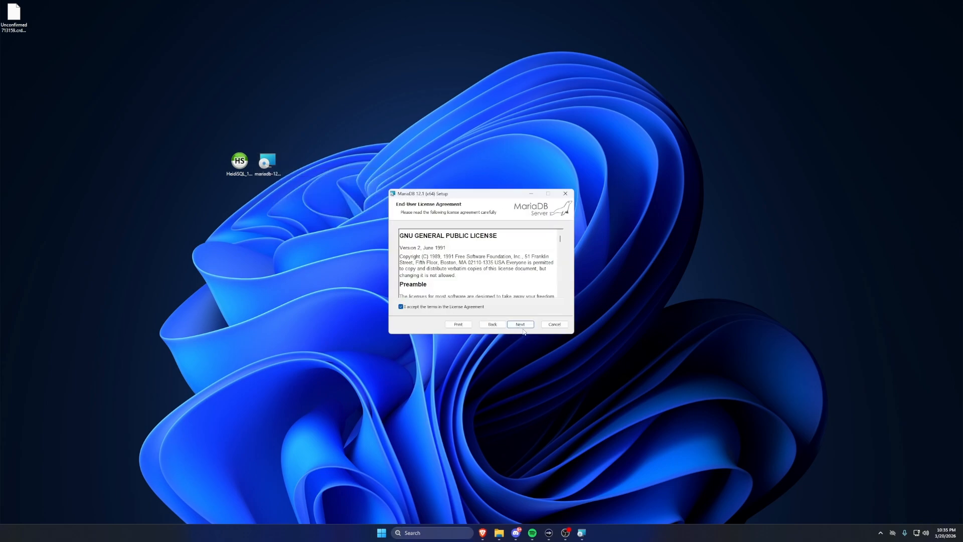
pyautogui.click(514, 325)
pyautogui.click(514, 325)
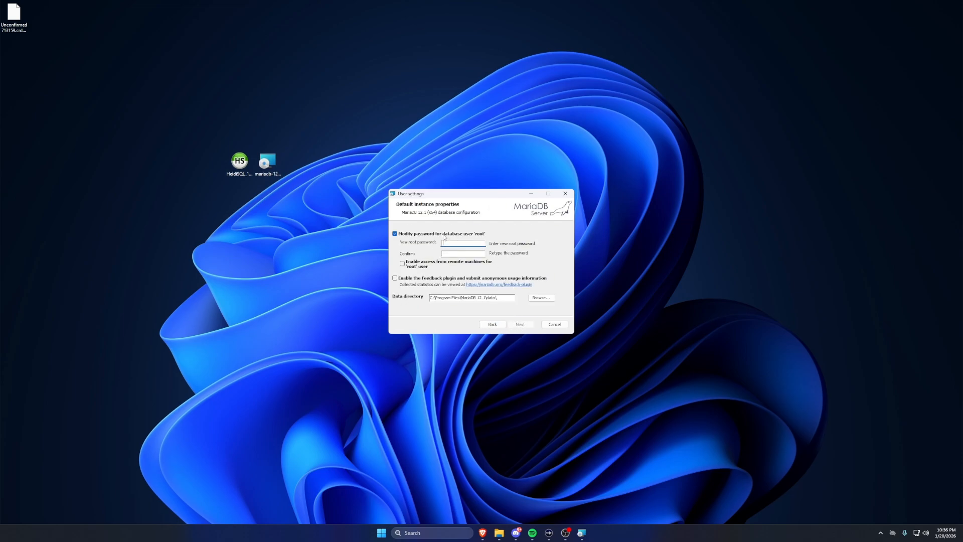
# - Turn off modifying the root user's password and continue to the database settings
pyautogui.click(395, 234)
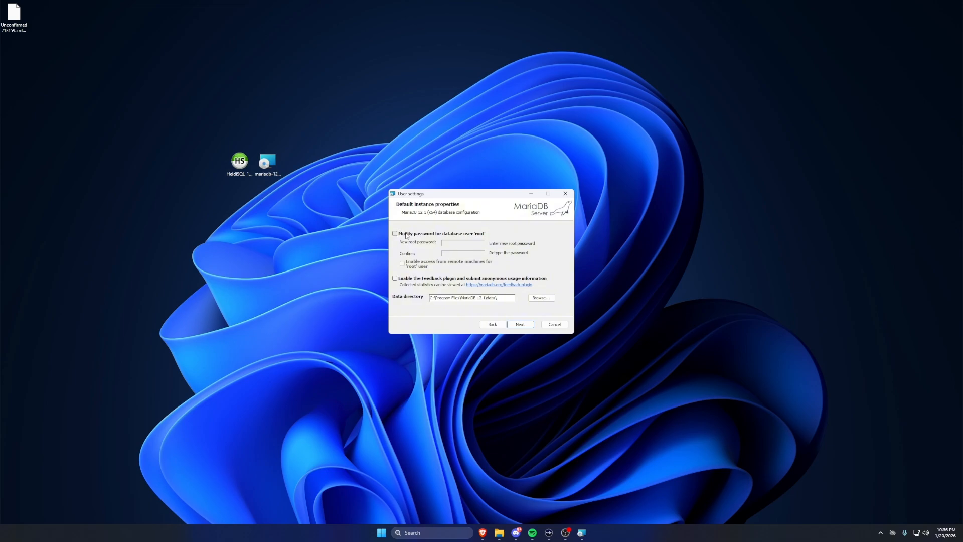
pyautogui.click(405, 235)
pyautogui.click(406, 236)
pyautogui.click(521, 325)
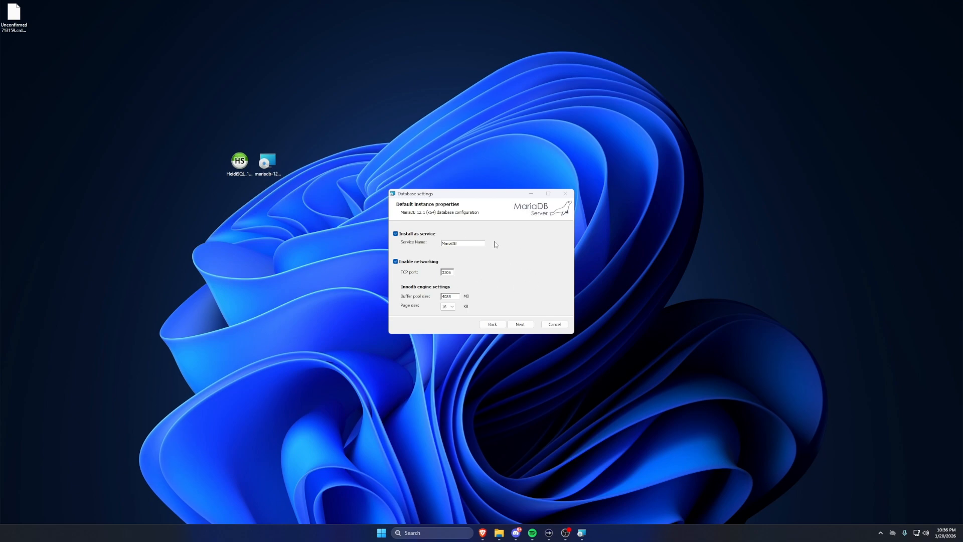
# - Install MariaDB as a service with the default database settings and finish the setup wizard
pyautogui.click(520, 324)
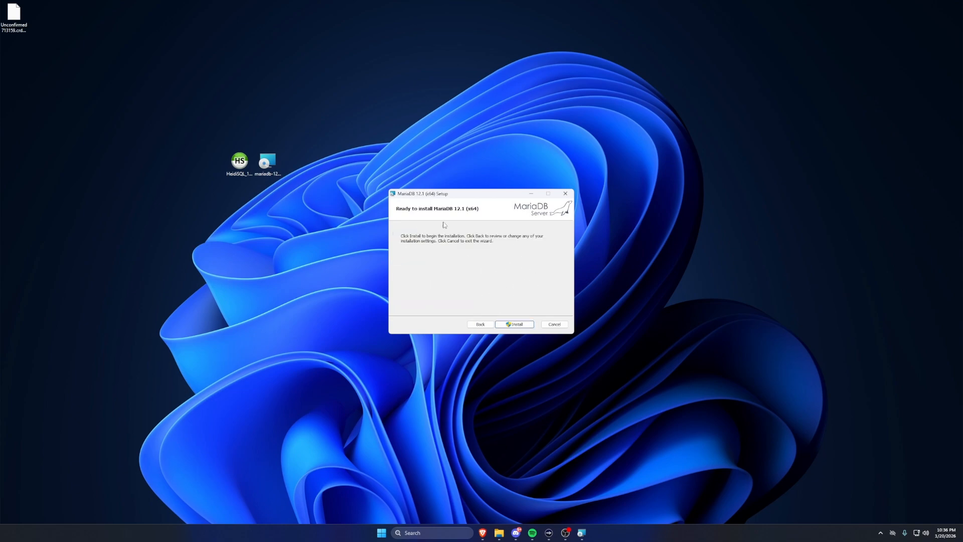
pyautogui.click(518, 324)
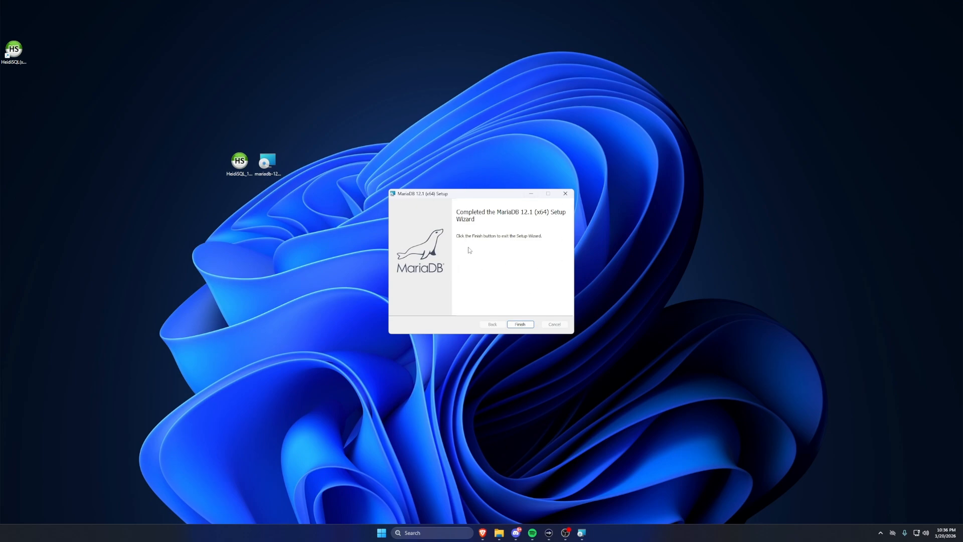
pyautogui.click(521, 324)
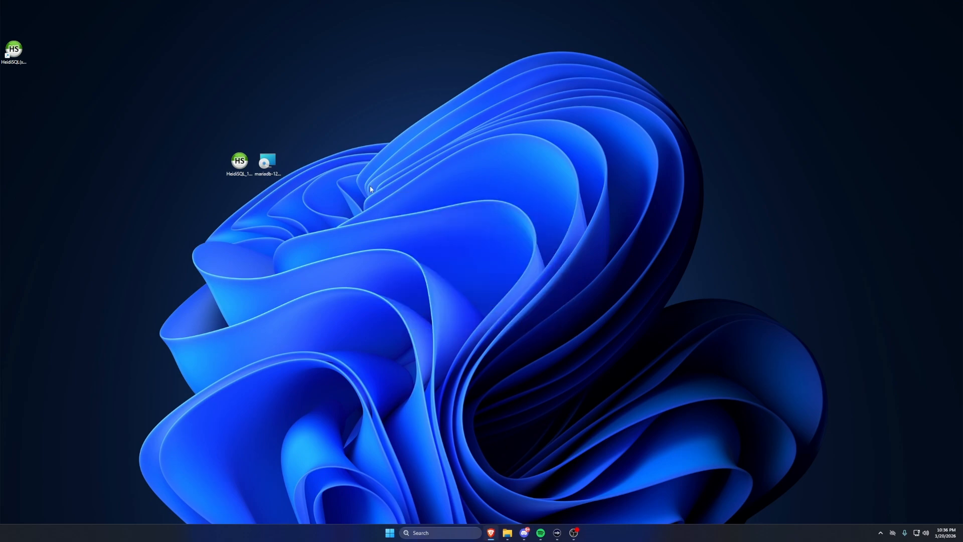
# - Run the HeidiSQL installer for all users, accept the license and keep the default destination and Start Menu folders
pyautogui.doubleClick(234, 170)
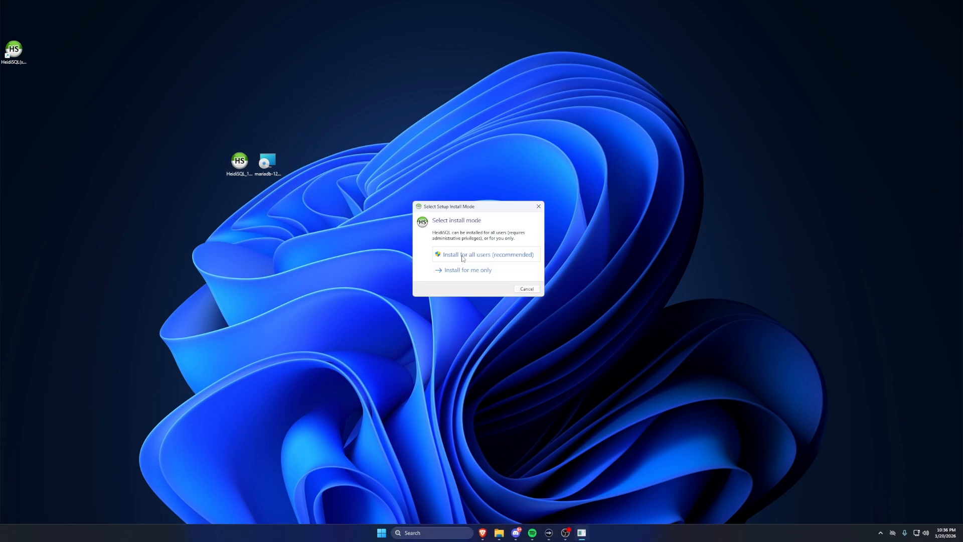
pyautogui.click(450, 258)
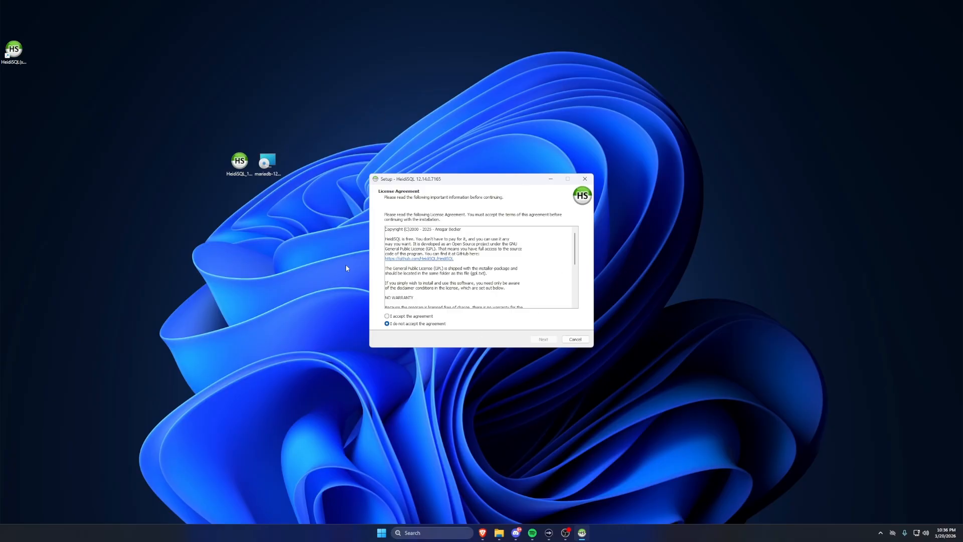
pyautogui.click(406, 316)
pyautogui.click(546, 341)
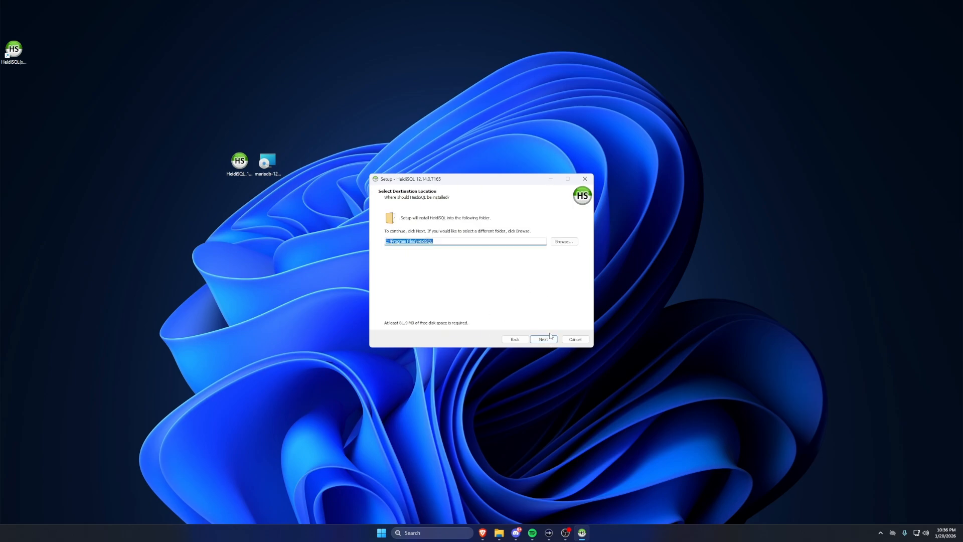
pyautogui.click(549, 339)
pyautogui.click(546, 340)
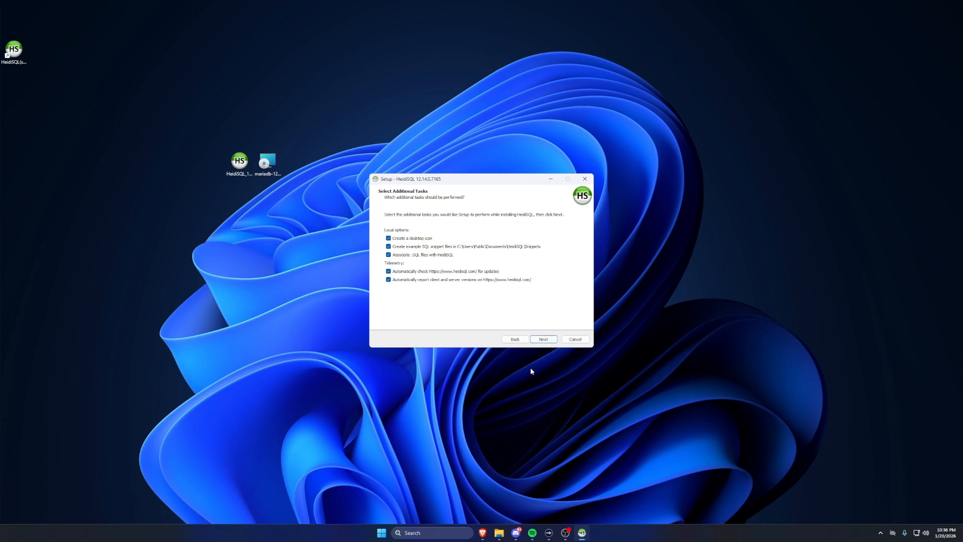
# - Install HeidiSQL without example SQL snippets, update checks or version reporting, and launch it on finishing setup
pyautogui.click(425, 272)
pyautogui.click(424, 280)
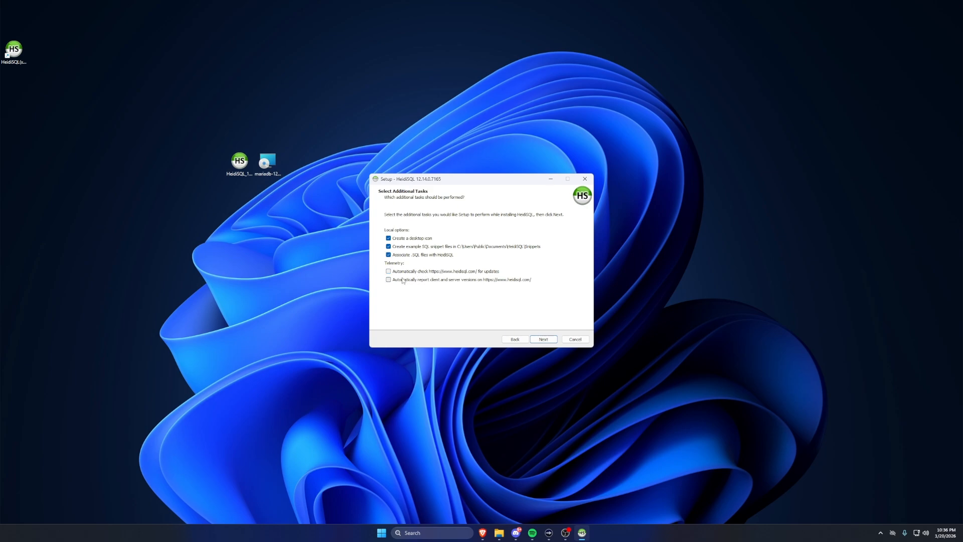
pyautogui.click(435, 247)
pyautogui.click(545, 340)
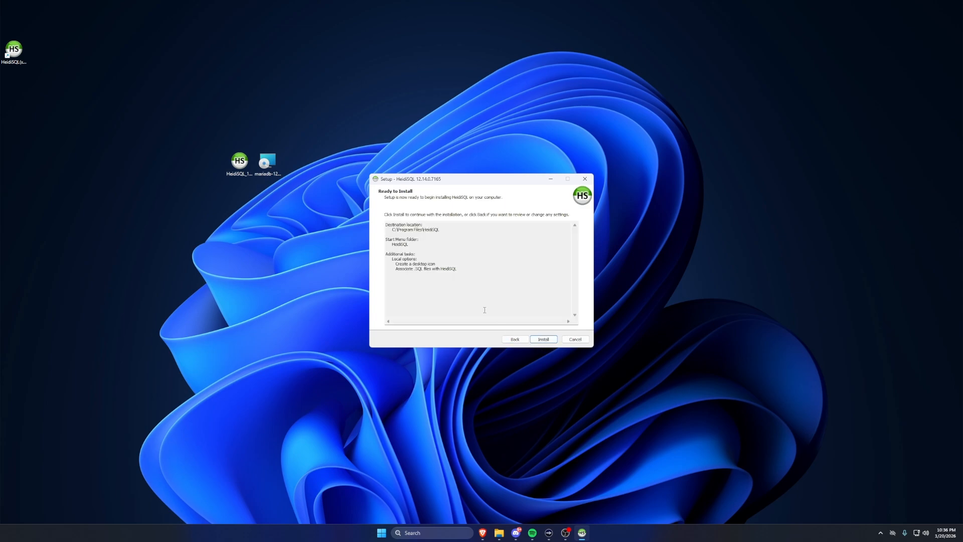
pyautogui.click(544, 339)
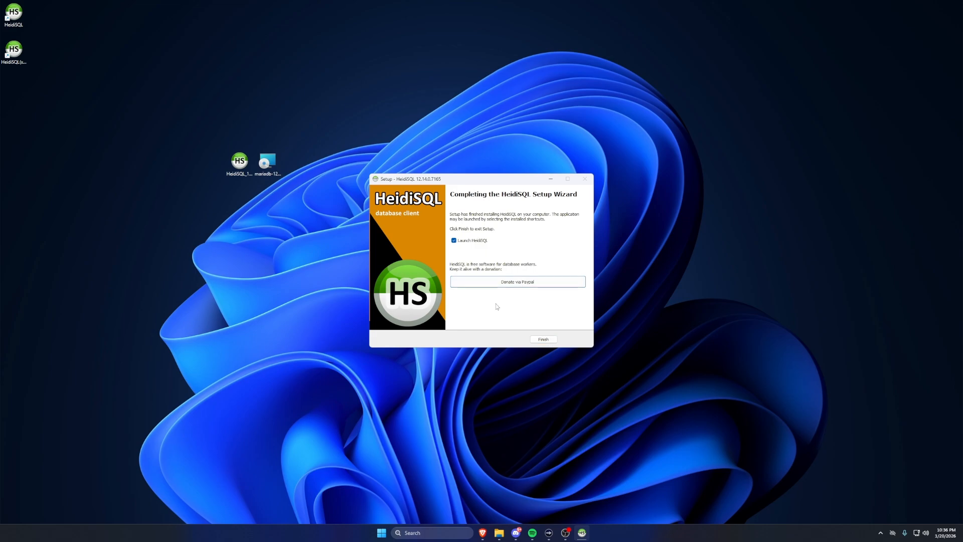
pyautogui.click(544, 339)
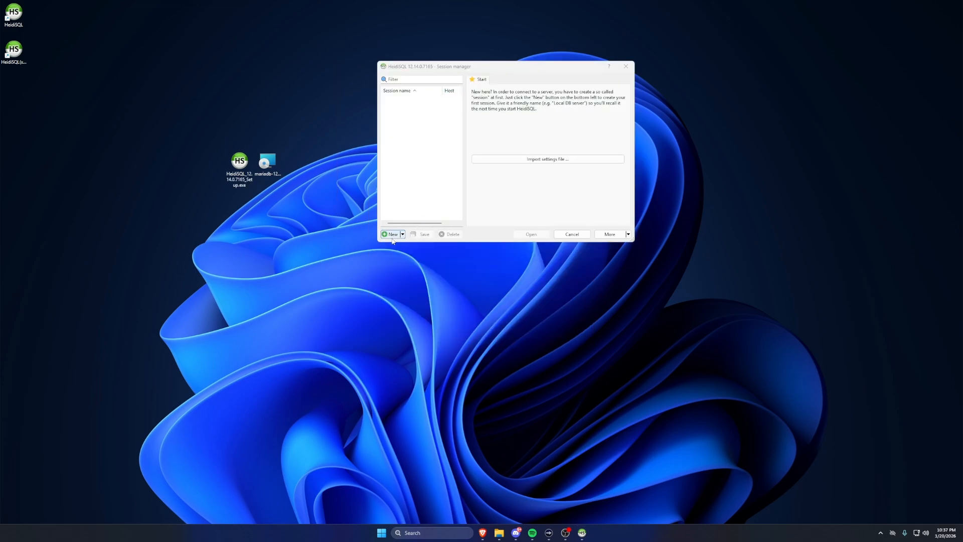
# - Create a new session for user root at 127.0.0.1 on port 3306 with an empty password and open the connection
pyautogui.click(392, 235)
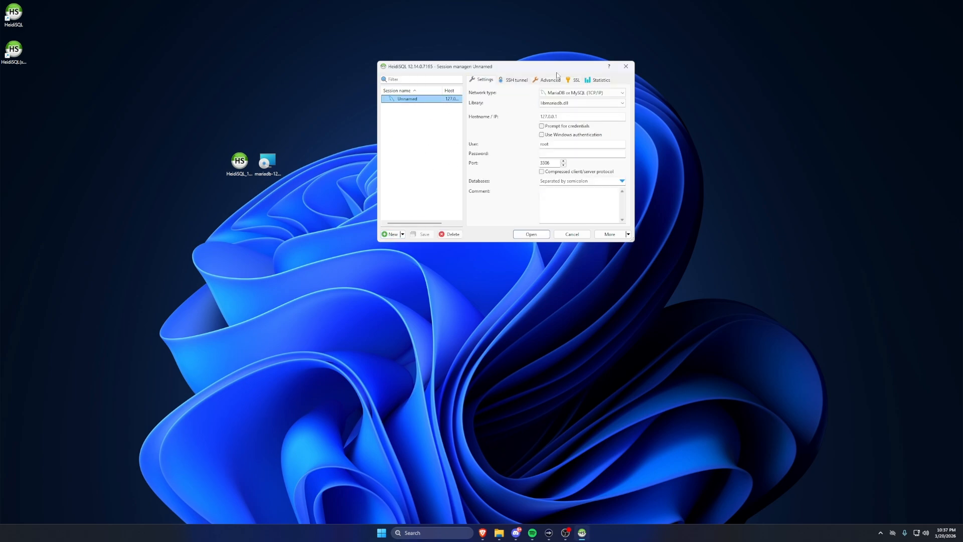
pyautogui.click(366, 71)
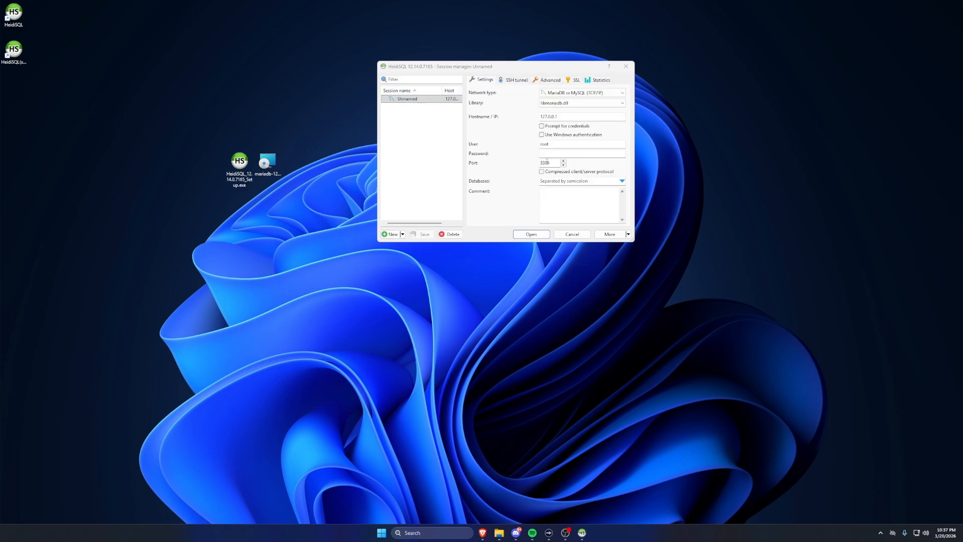
pyautogui.click(563, 155)
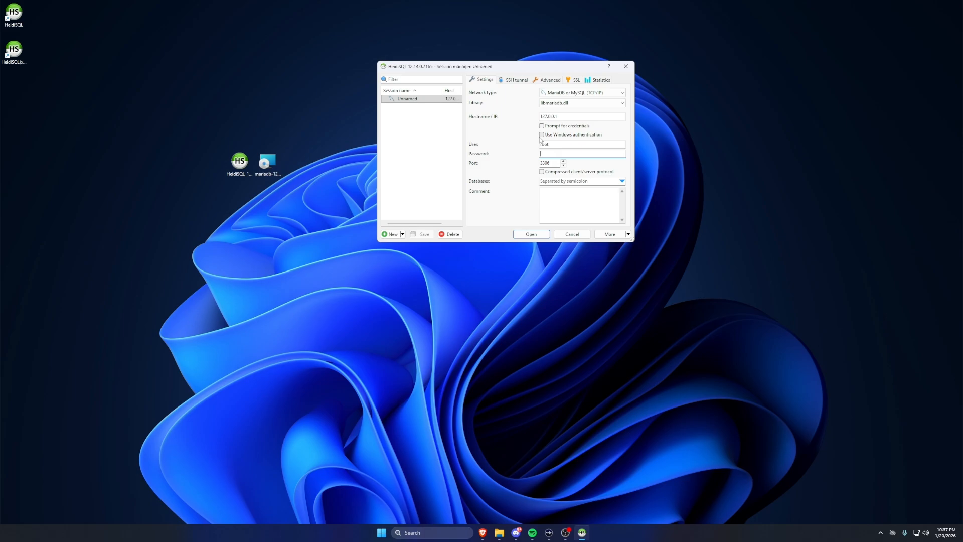
pyautogui.moveTo(551, 163); pyautogui.dragTo(537, 163)
pyautogui.click(531, 235)
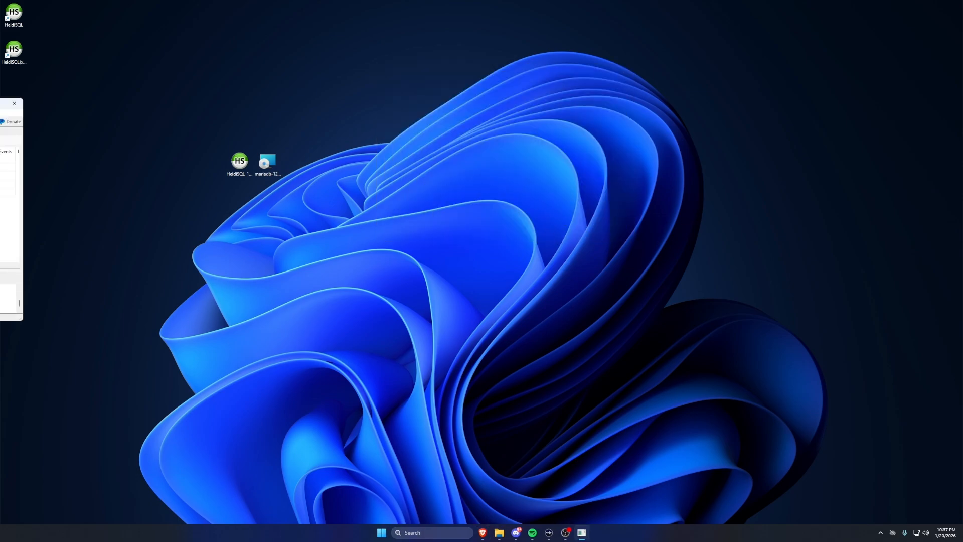
pyautogui.moveTo(1, 103); pyautogui.dragTo(384, 146)
pyautogui.moveTo(323, 150); pyautogui.dragTo(401, 116)
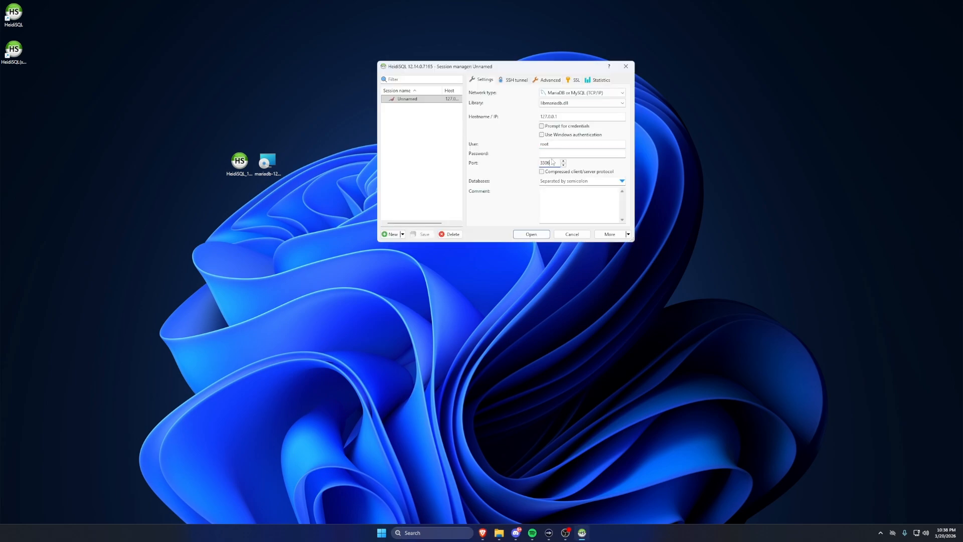
# - Try to connect the session on port 3307, then set the port back to 3306
pyautogui.press('BackSpace')
pyautogui.click(529, 234)
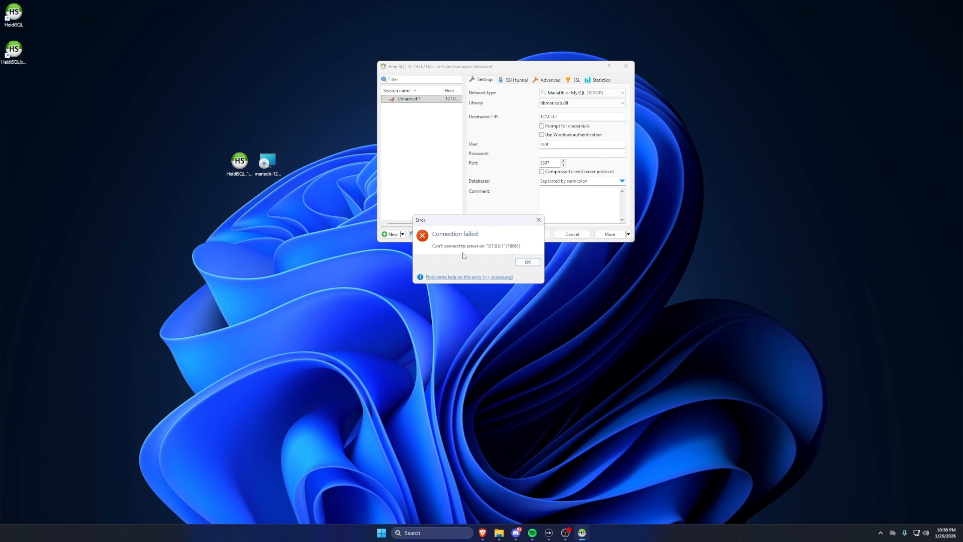
pyautogui.click(528, 262)
pyautogui.click(554, 162)
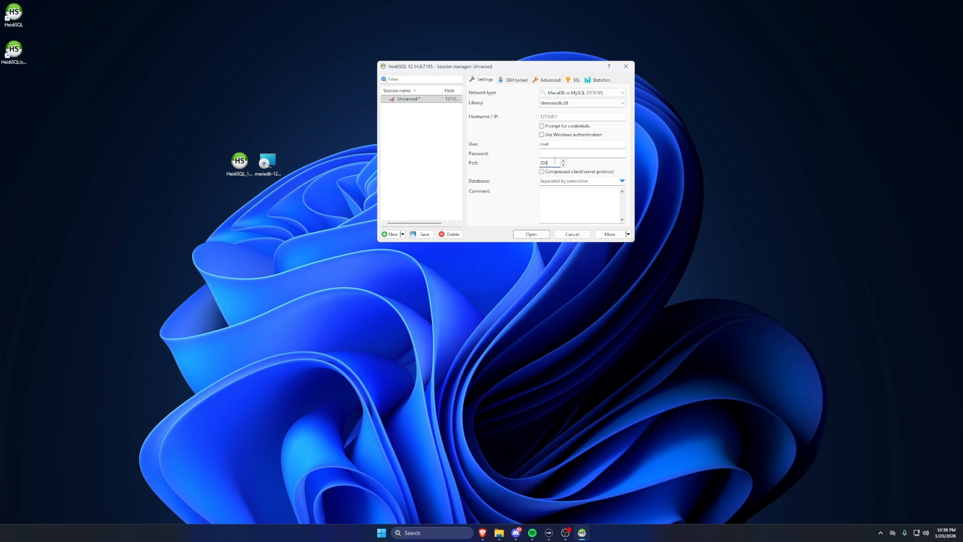
pyautogui.write('6')
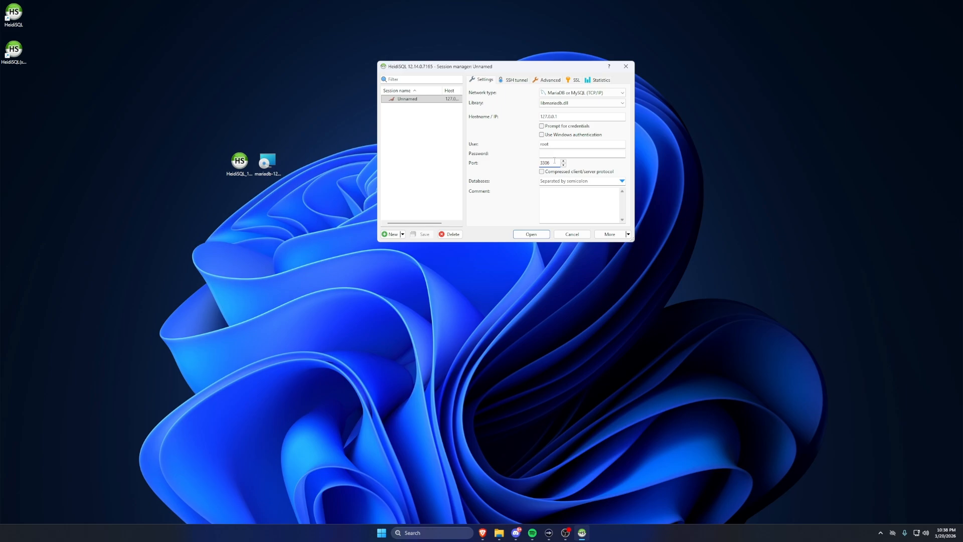